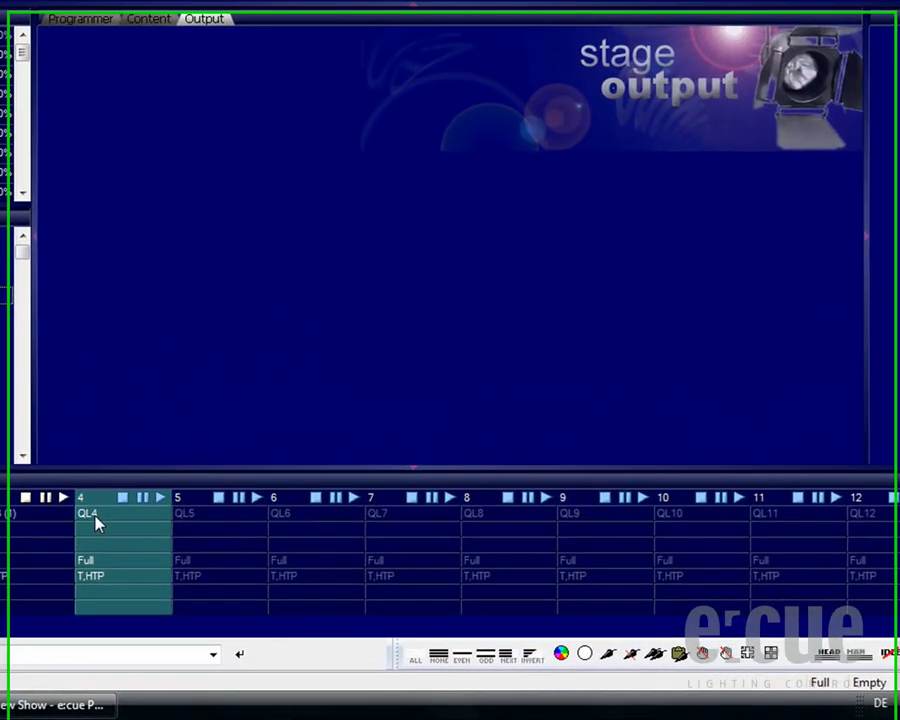
{"action": "double_click", "coordinate": [97, 523]}
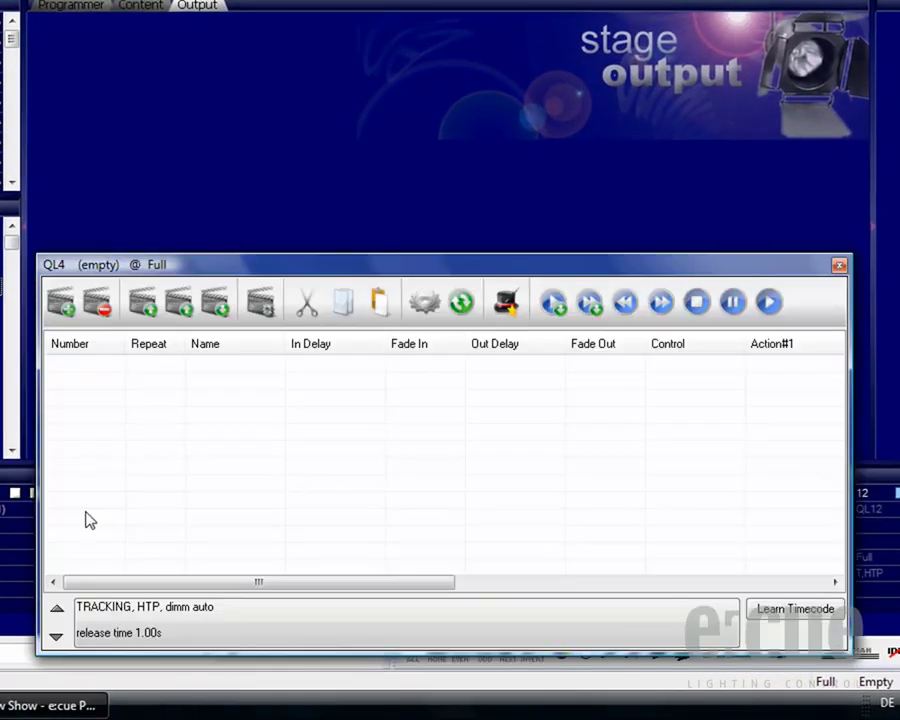
{"action": "left_click", "coordinate": [508, 305]}
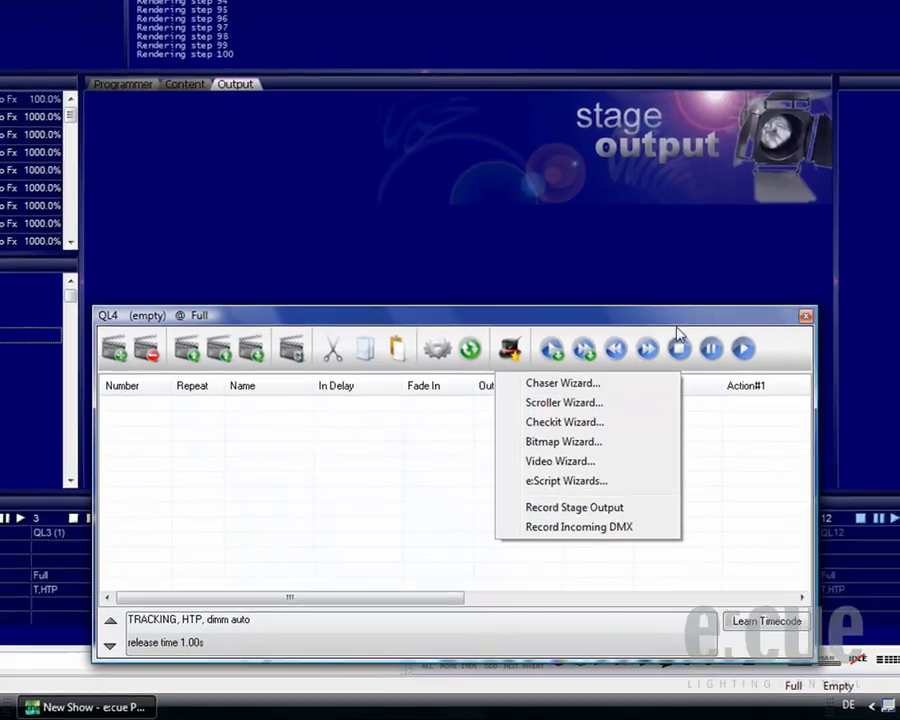
{"action": "left_click", "coordinate": [773, 254]}
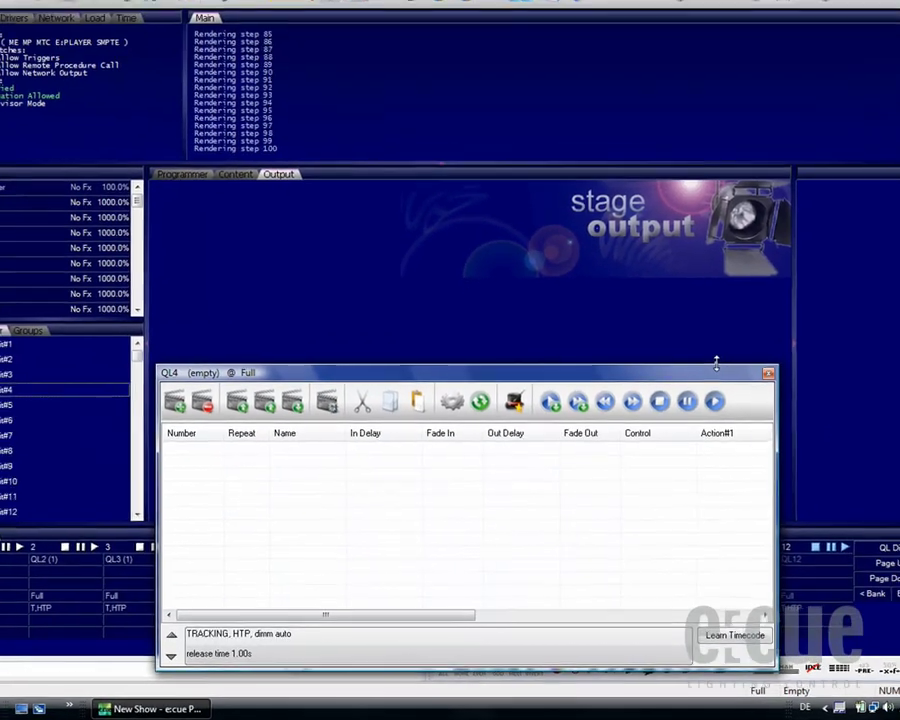
{"action": "left_click", "coordinate": [752, 399]}
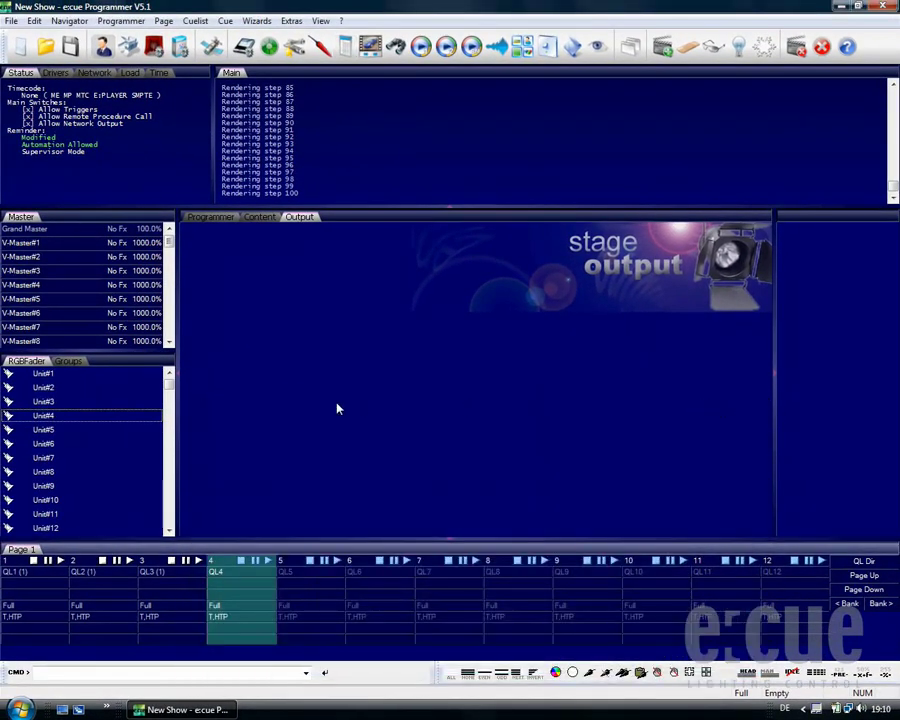
Load all RGBFader units into the programmer, open the preview and select the whole fixture grid
{"action": "right_click", "coordinate": [63, 403]}
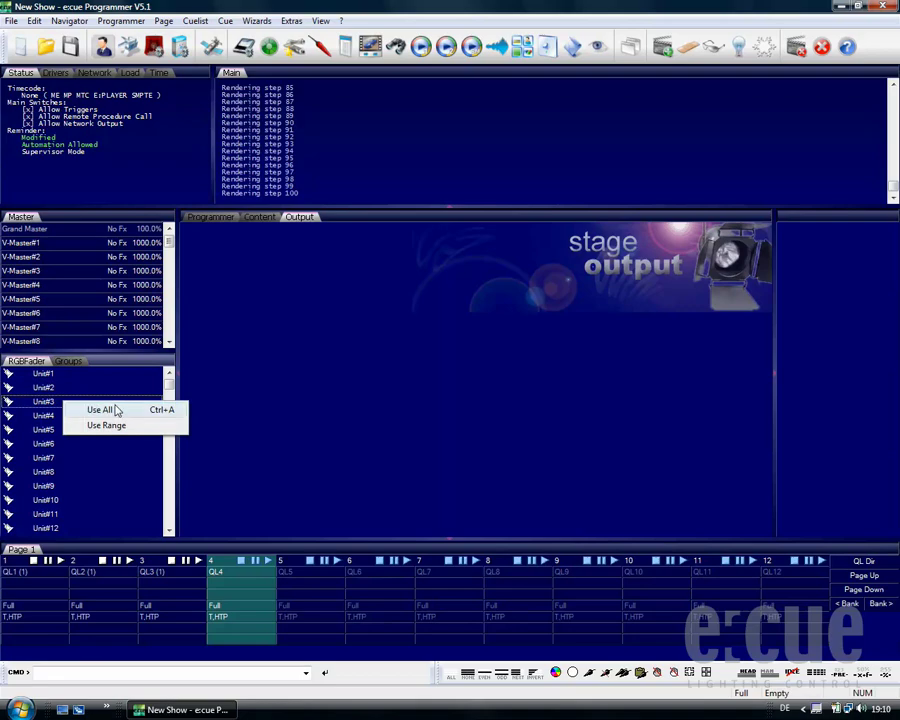
{"action": "left_click", "coordinate": [100, 410]}
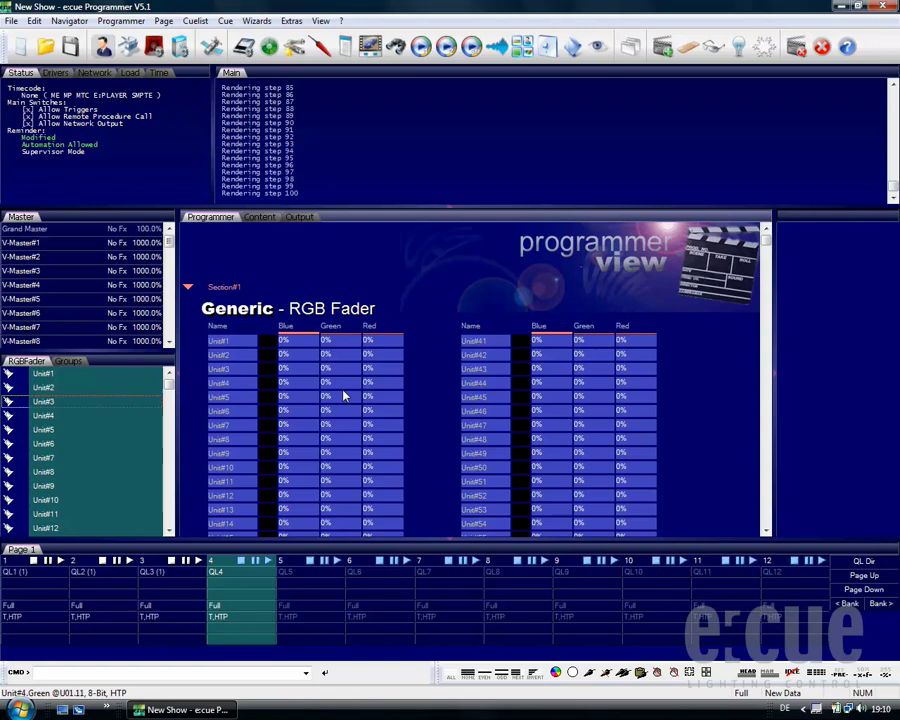
{"action": "left_click", "coordinate": [597, 47]}
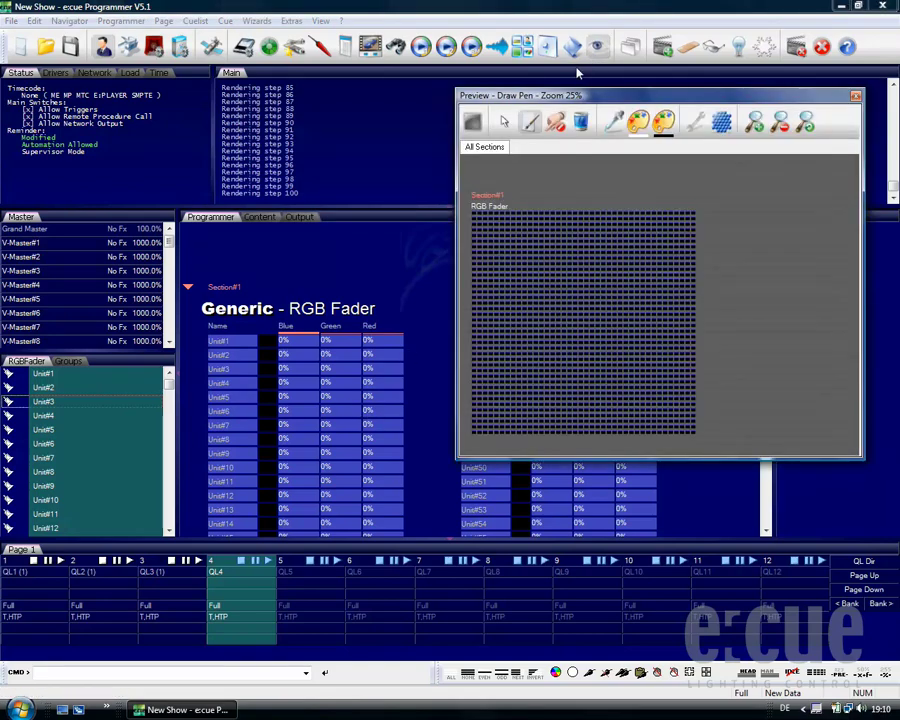
{"action": "left_click", "coordinate": [504, 121]}
{"action": "left_click", "coordinate": [474, 122]}
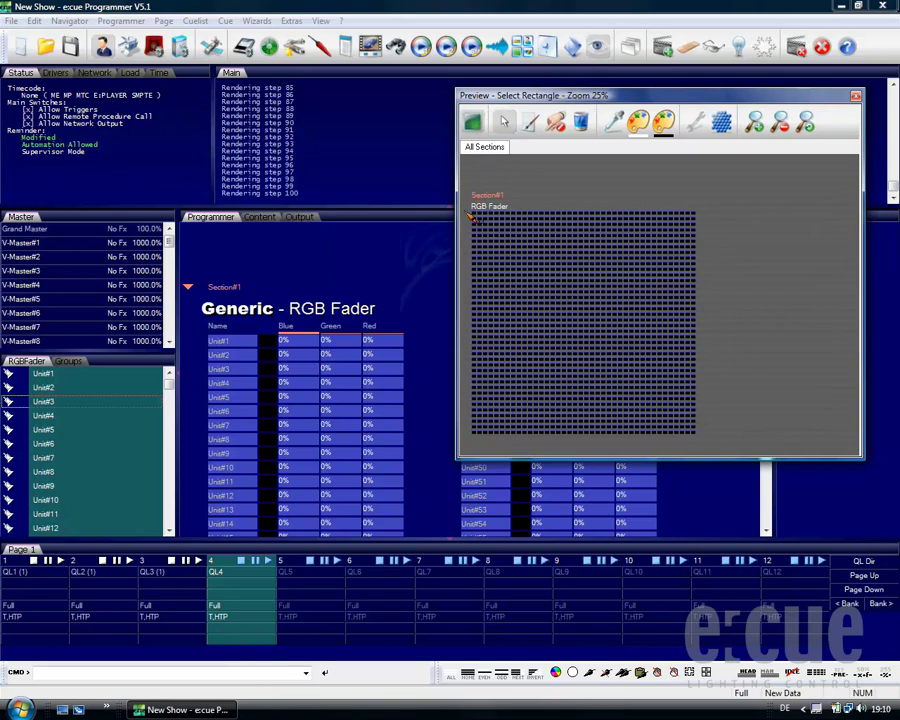
{"action": "left_click_drag", "start_coordinate": [472, 215], "coordinate": [722, 452]}
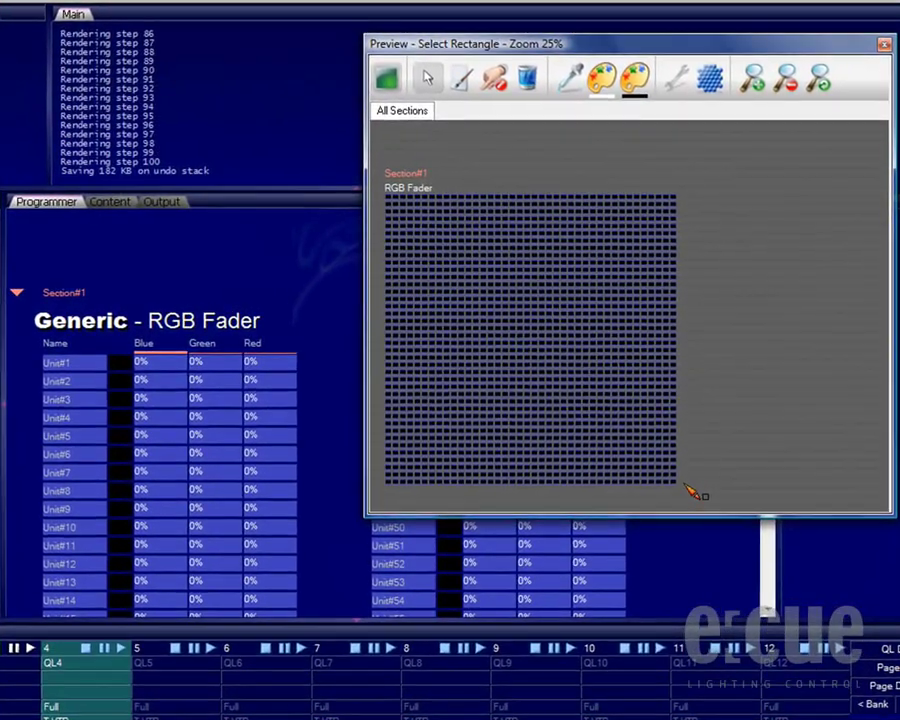
Set the drawing colour to lime green and draw a rectangle over the two leftmost columns of the preview grid
{"action": "left_click", "coordinate": [598, 83]}
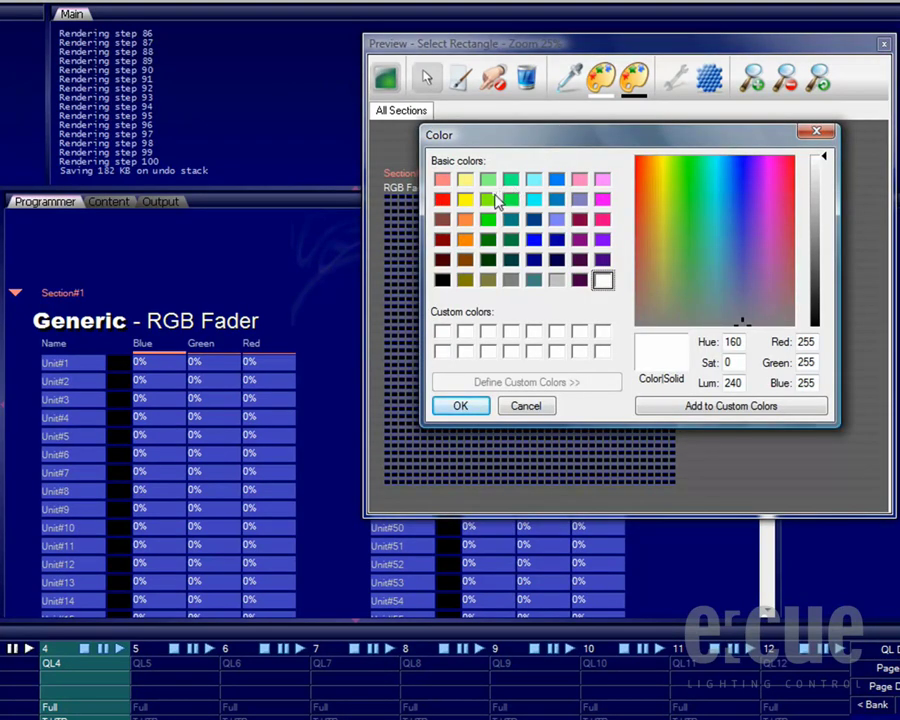
{"action": "left_click", "coordinate": [488, 199]}
{"action": "left_click", "coordinate": [460, 405]}
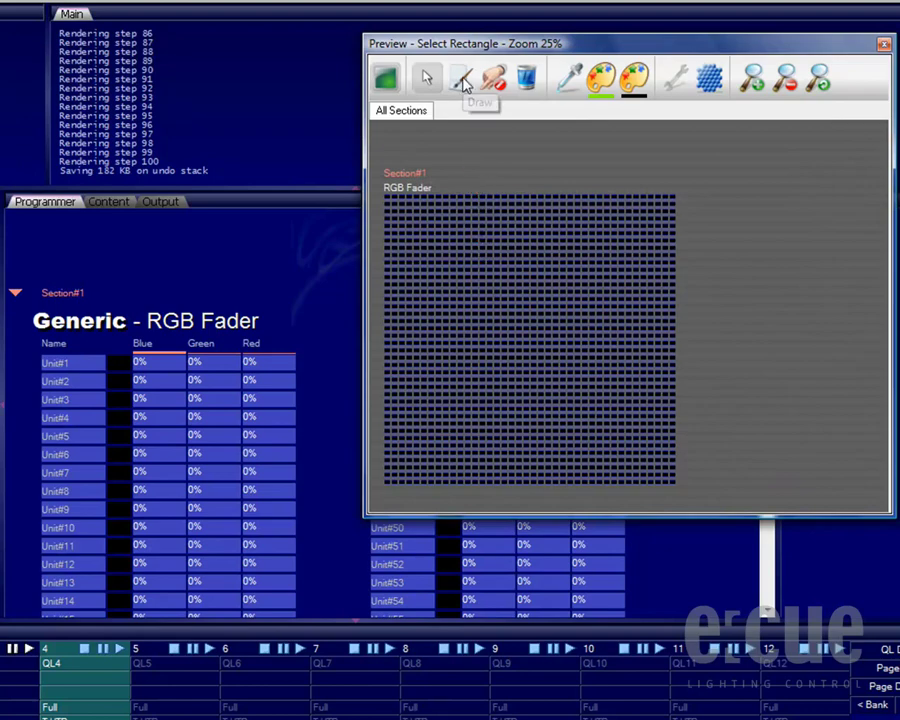
{"action": "left_click", "coordinate": [462, 82]}
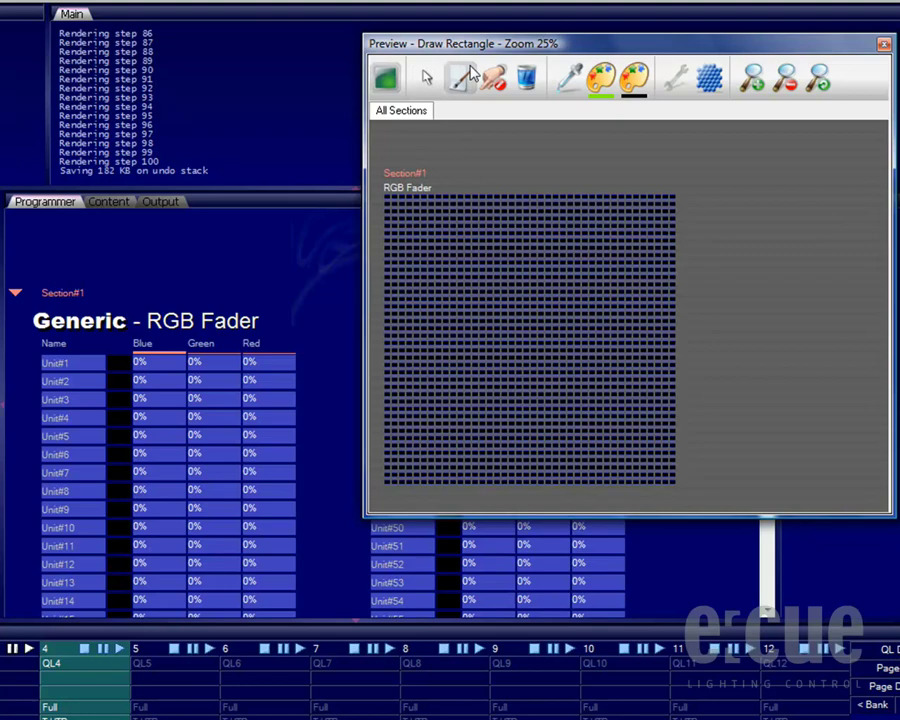
{"action": "left_click", "coordinate": [381, 200]}
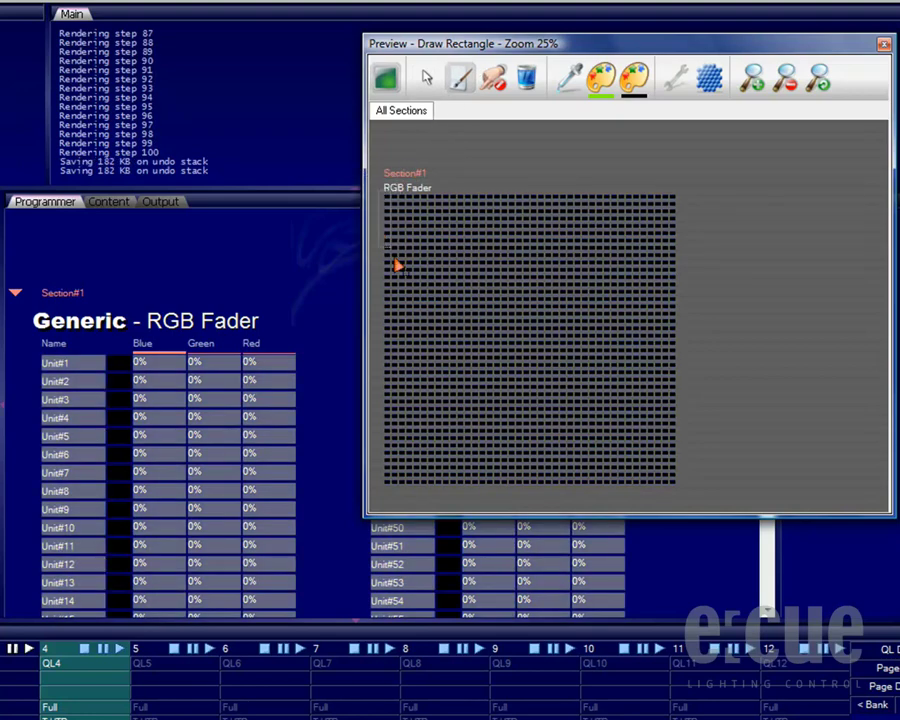
{"action": "left_click_drag", "start_coordinate": [396, 262], "coordinate": [398, 494]}
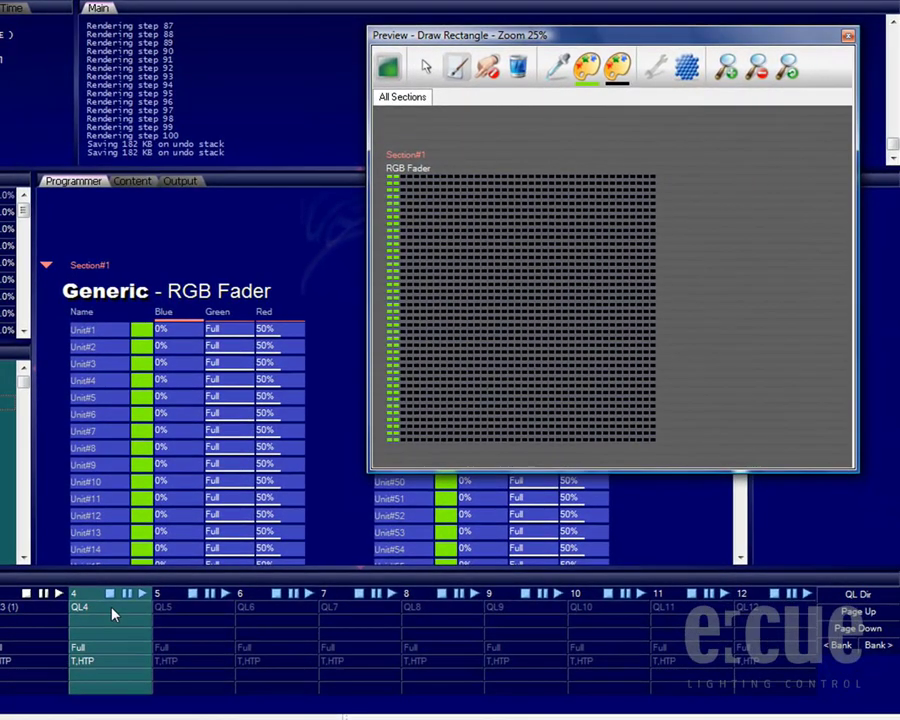
Create a chaser in cuelist QL4 with the Chaser Wizard, using 20 steps and an offset of 80, and play it to check
{"action": "double_click", "coordinate": [113, 614]}
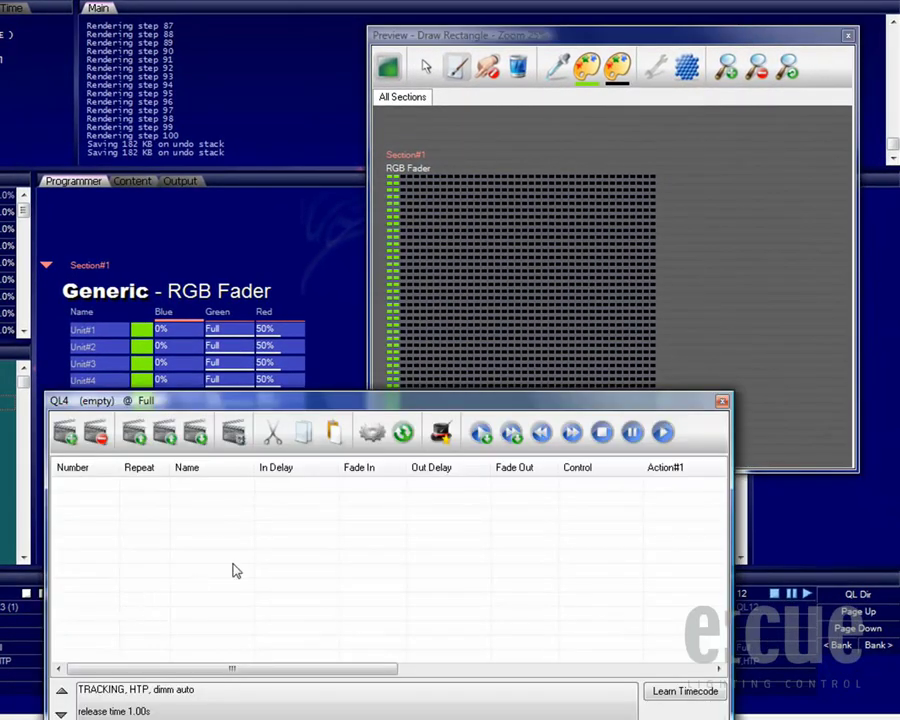
{"action": "left_click", "coordinate": [441, 432]}
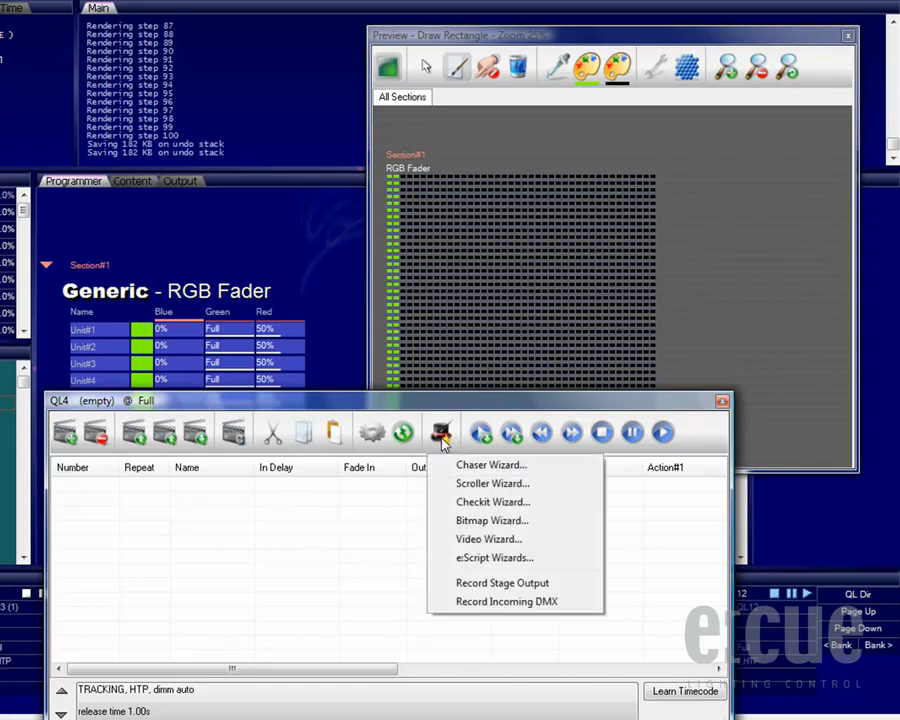
{"action": "left_click", "coordinate": [483, 468]}
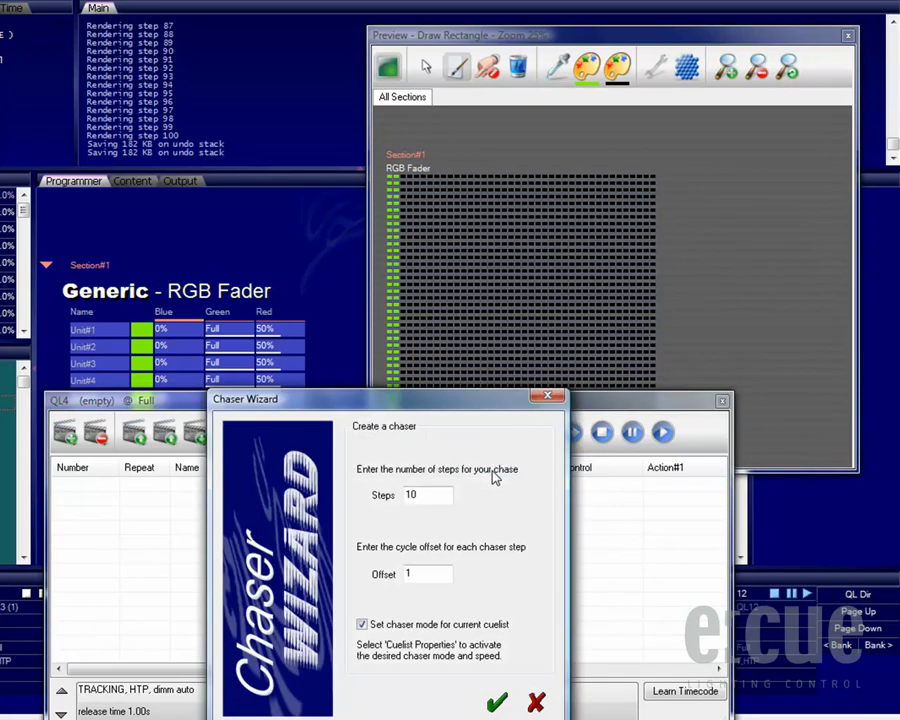
{"action": "double_click", "coordinate": [416, 494]}
{"action": "left_click", "coordinate": [406, 494]}
{"action": "double_click", "coordinate": [402, 498]}
{"action": "type", "text": "2"}
{"action": "double_click", "coordinate": [409, 573]}
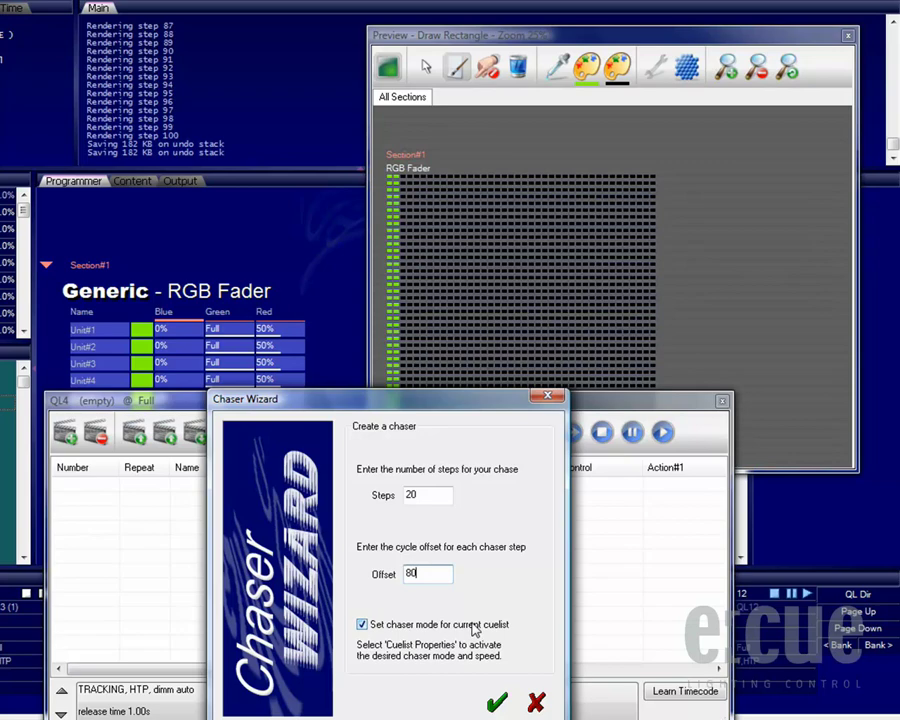
{"action": "left_click", "coordinate": [497, 704]}
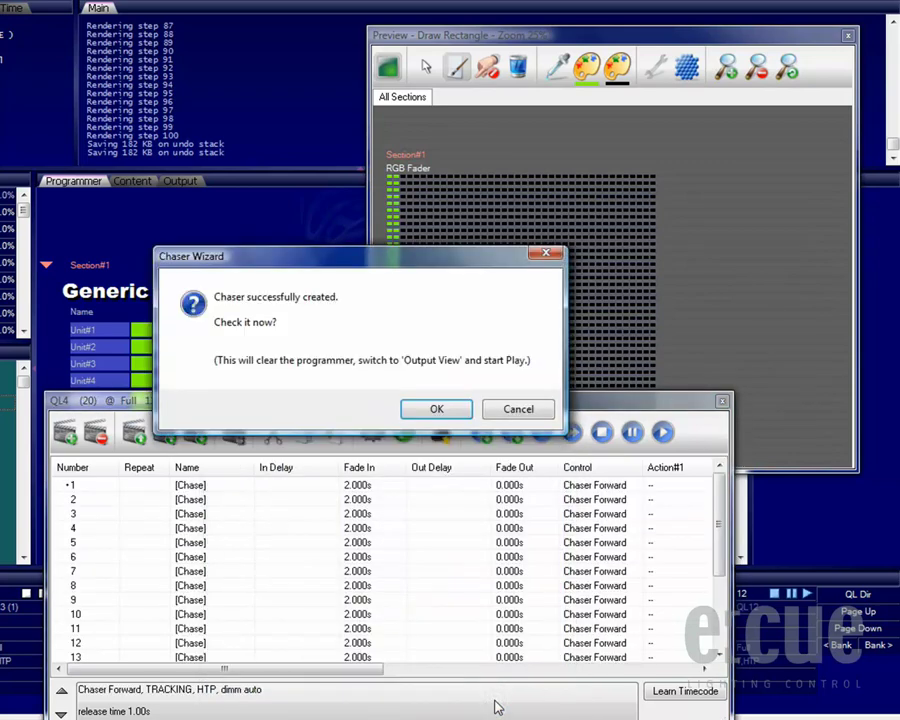
{"action": "left_click", "coordinate": [436, 410]}
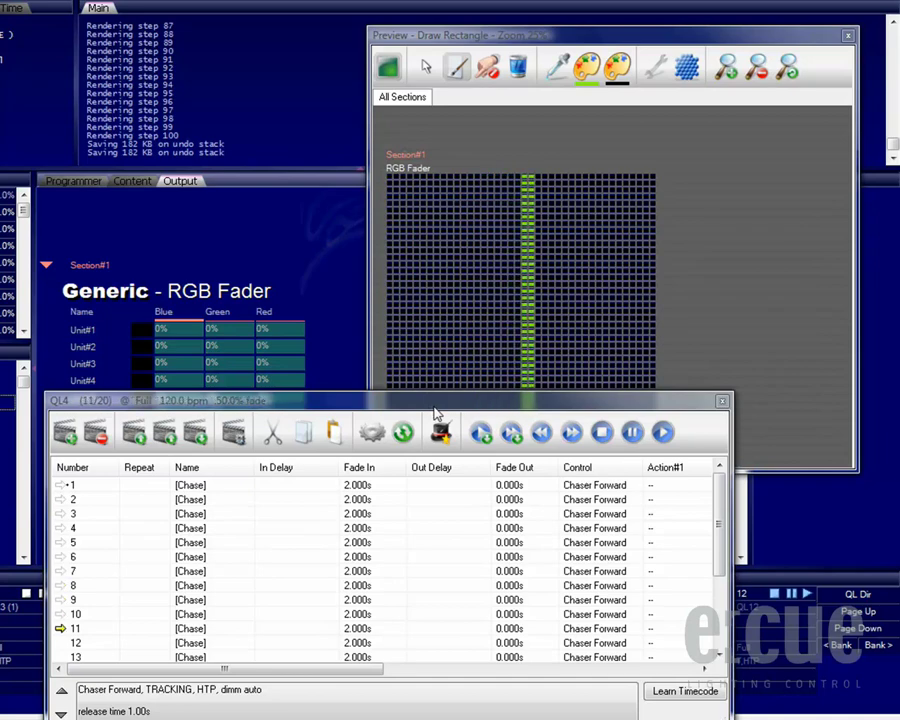
Set the QL4 chaser's speed to 210.1 bpm, try its fade at 0%, raise the fade to 100% and stop playback
{"action": "left_click", "coordinate": [722, 402]}
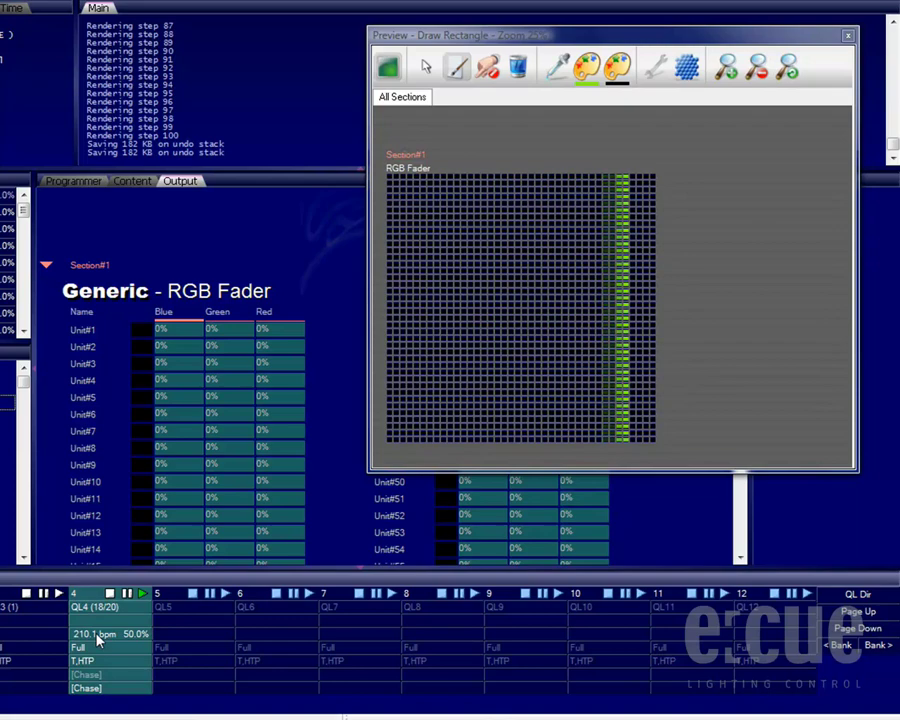
{"action": "left_click_drag", "start_coordinate": [142, 640], "coordinate": [88, 525]}
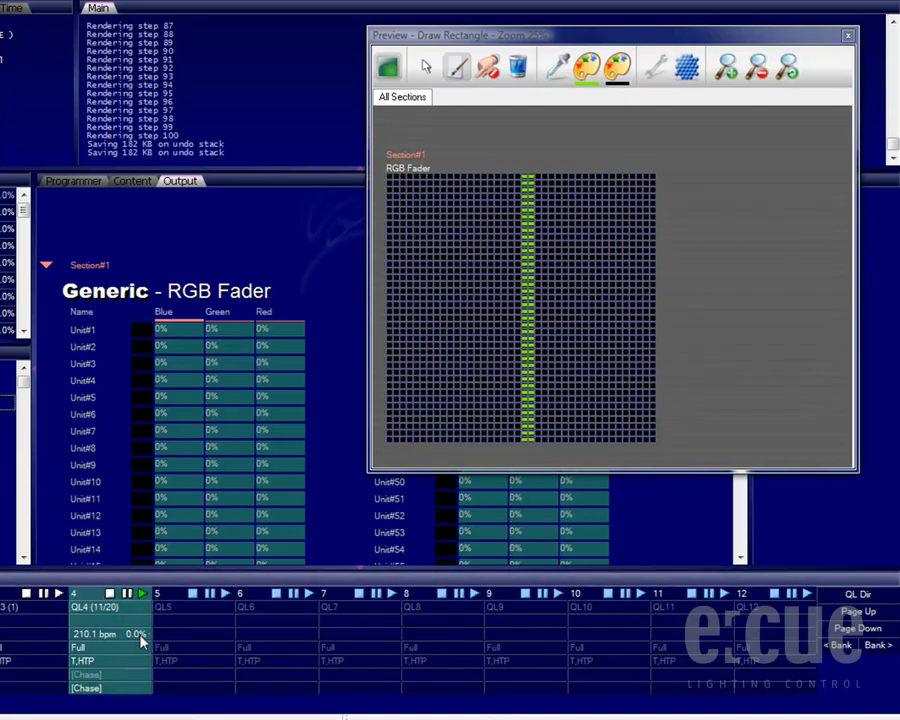
{"action": "left_click_drag", "start_coordinate": [88, 525], "coordinate": [140, 632]}
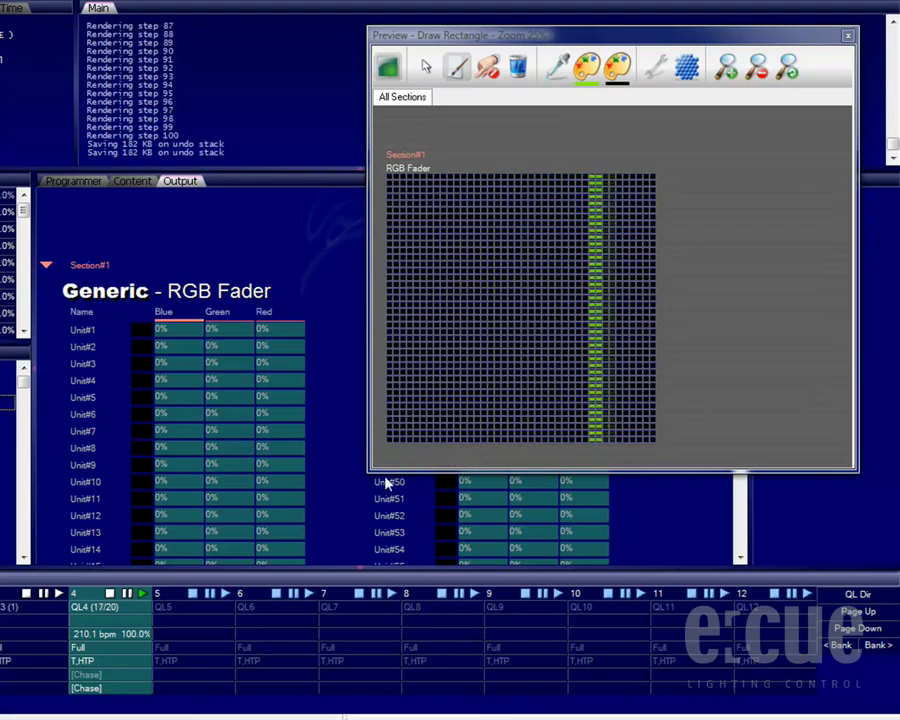
{"action": "left_click", "coordinate": [110, 595]}
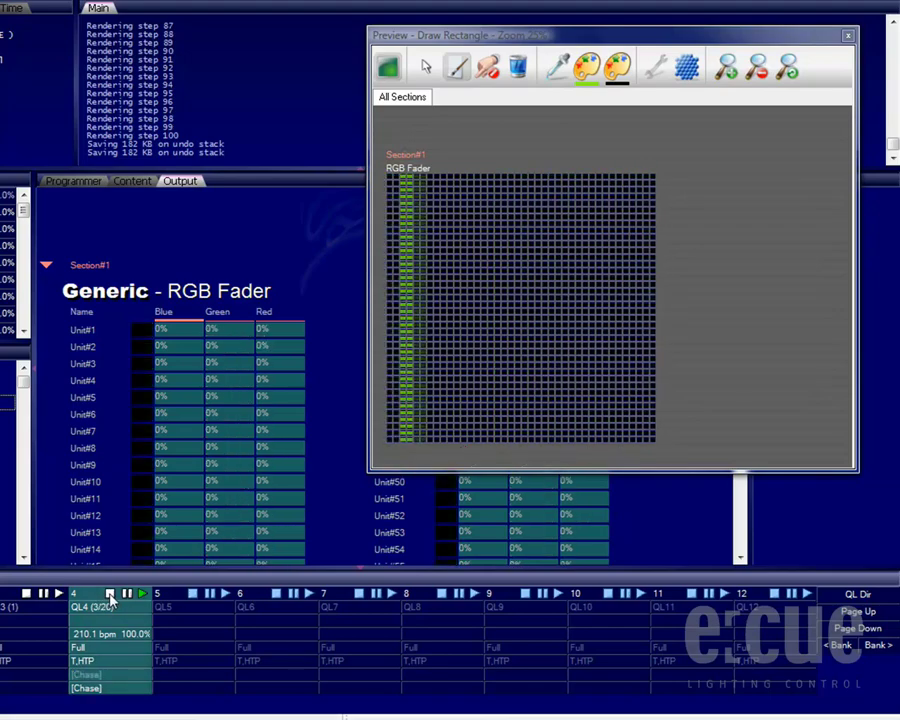